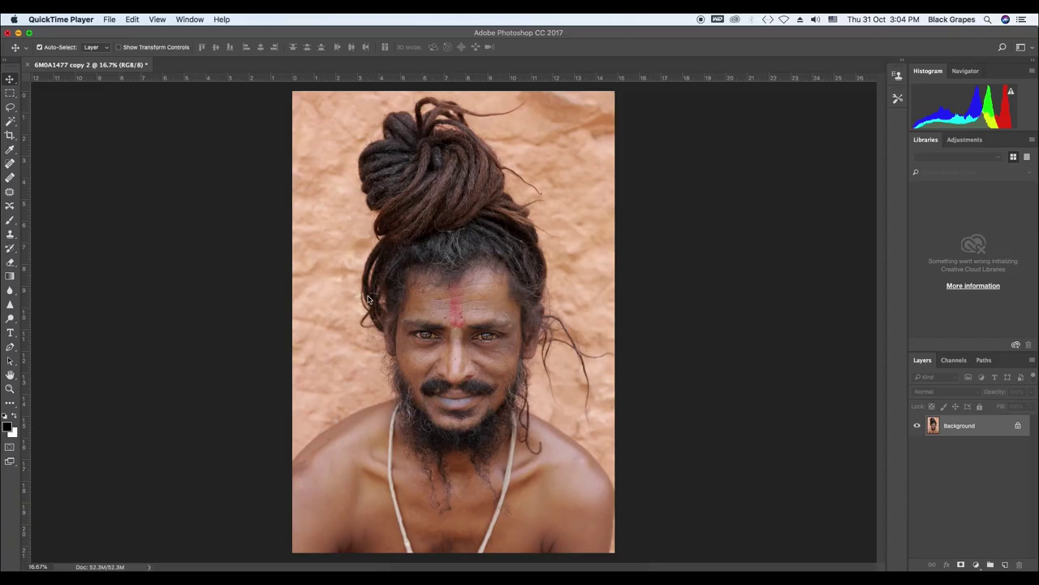
Step: Examine the skin texture and wrinkles of the man's face up close
left_click(462, 340)
key("super+equal")
key("super+equal")
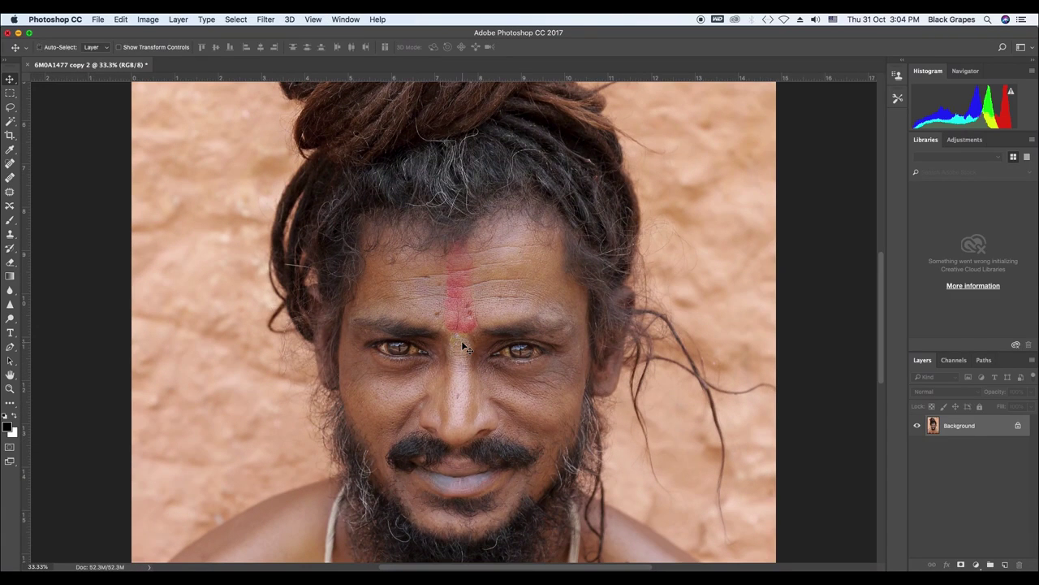
key("super+equal")
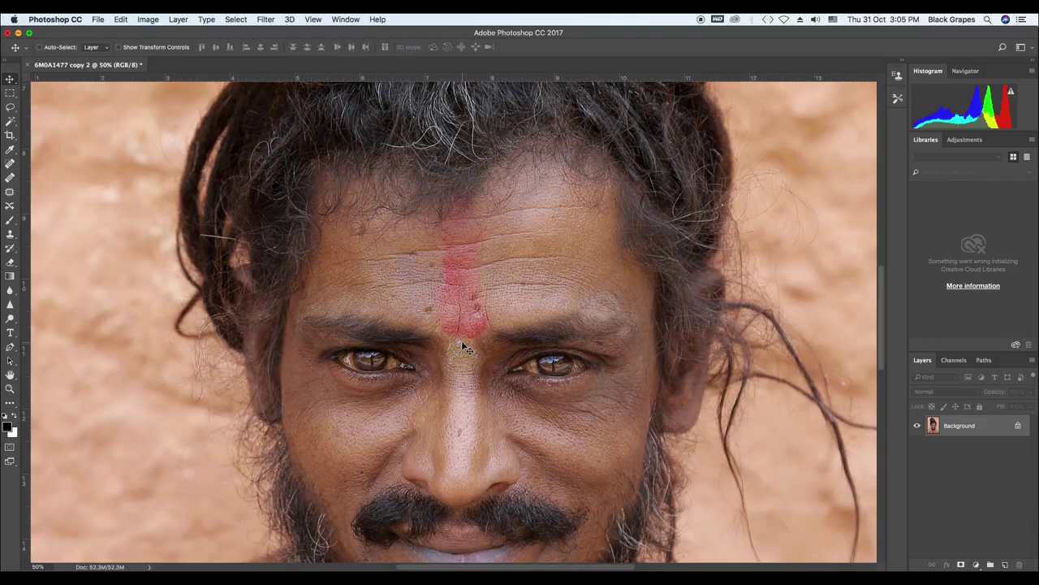
key("super+minus")
key("super+minus")
key("super+minus")
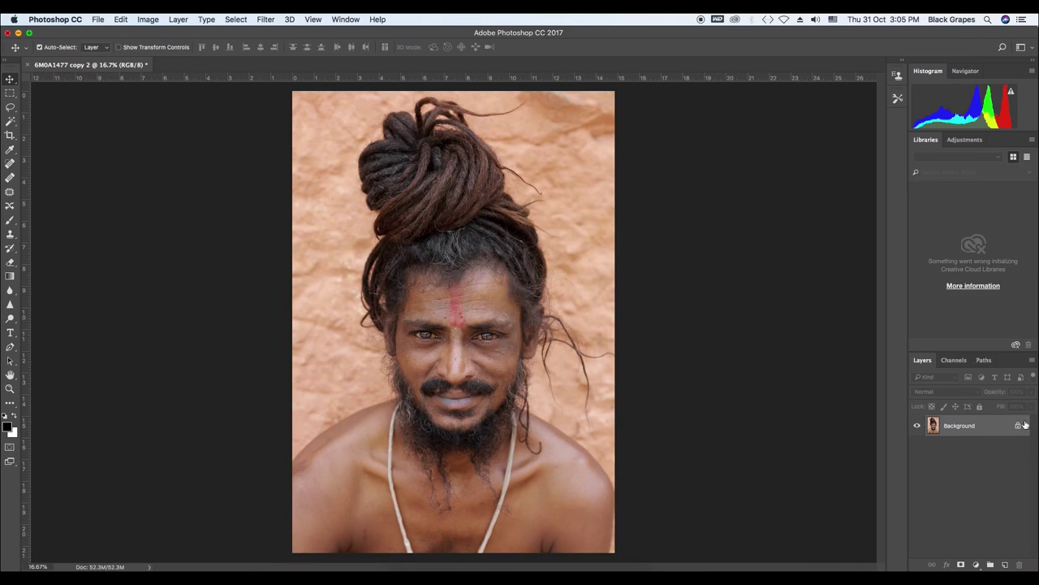
Step: Duplicate the Background layer and invert the colours of the copy
left_click_drag(963, 433, 1004, 564)
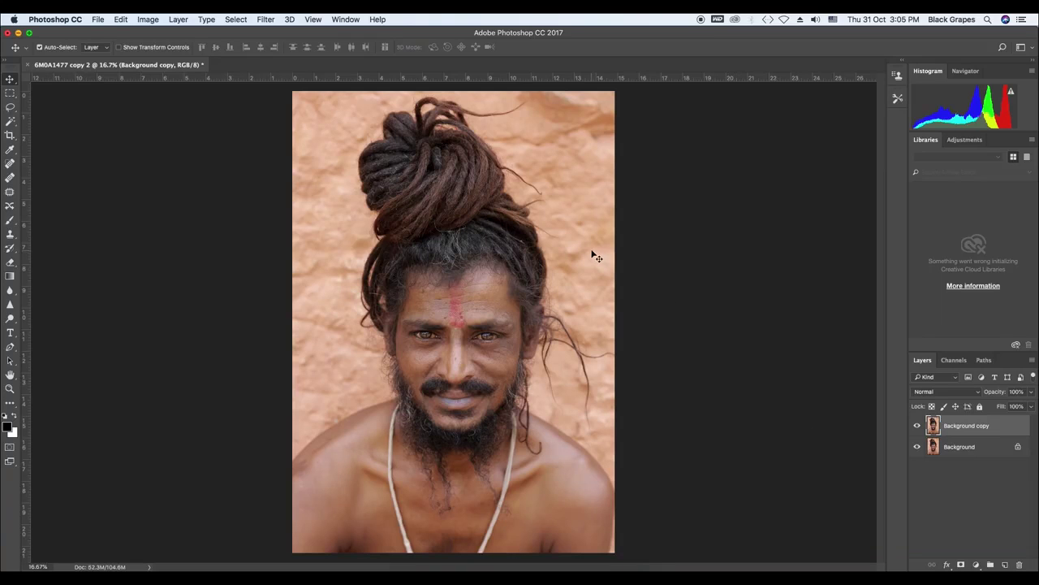
left_click_drag(613, 266, 613, 266)
key("super+i")
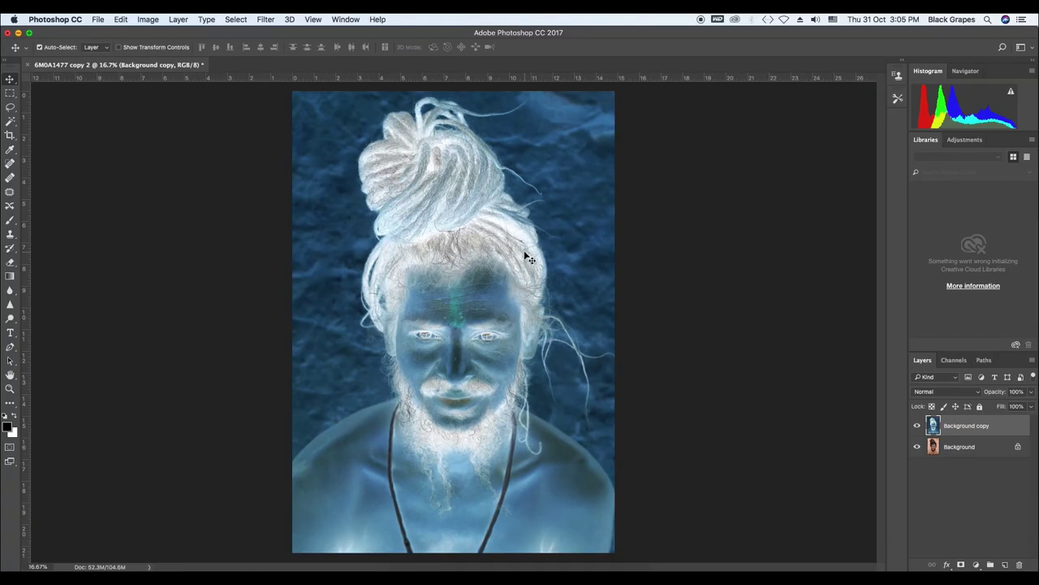
Step: Set the inverted copy's blend mode to Vivid Light and apply a High Pass filter with a 24-pixel radius
left_click(945, 394)
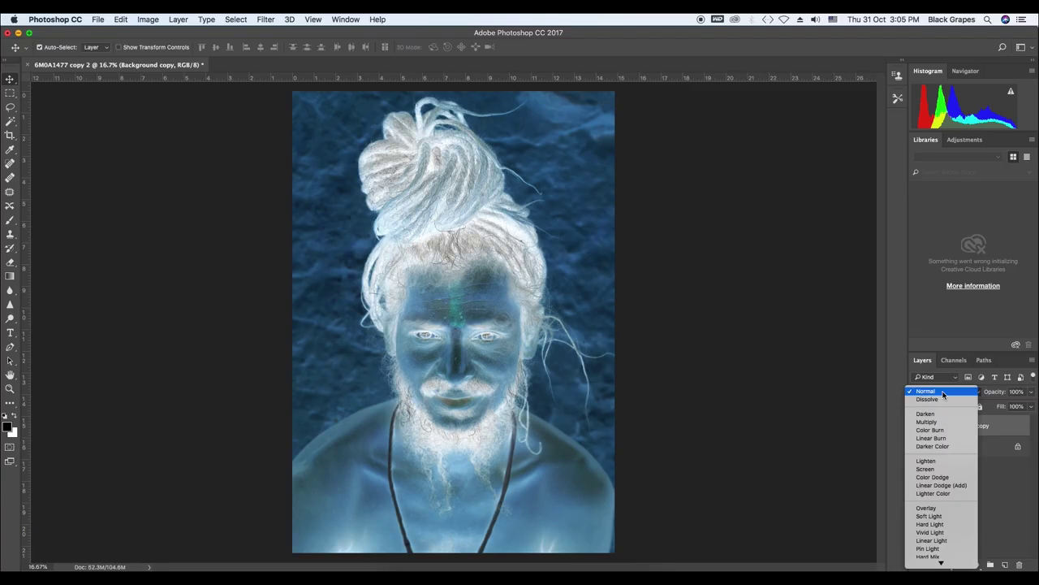
left_click(930, 533)
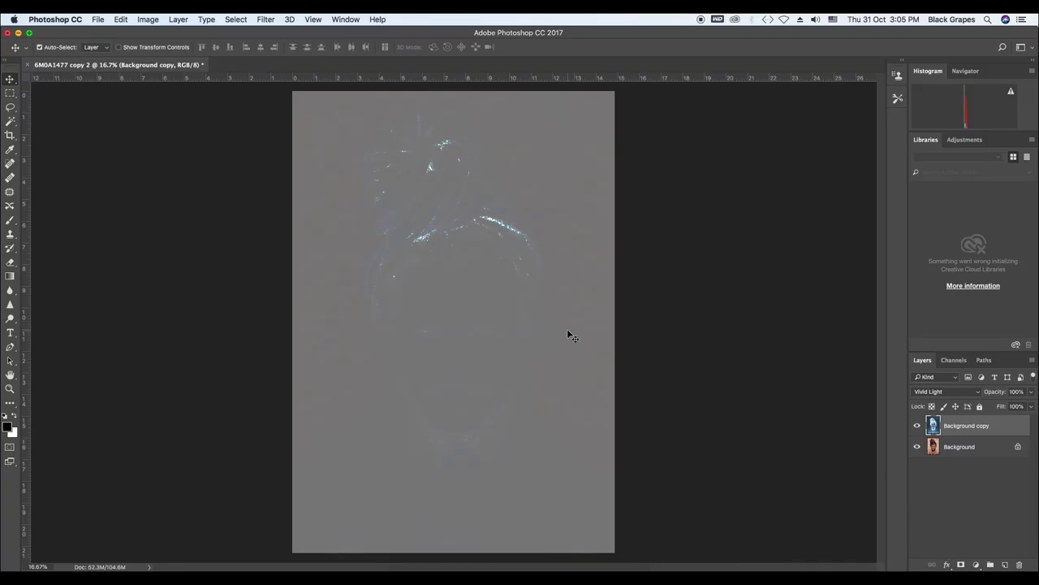
left_click(268, 19)
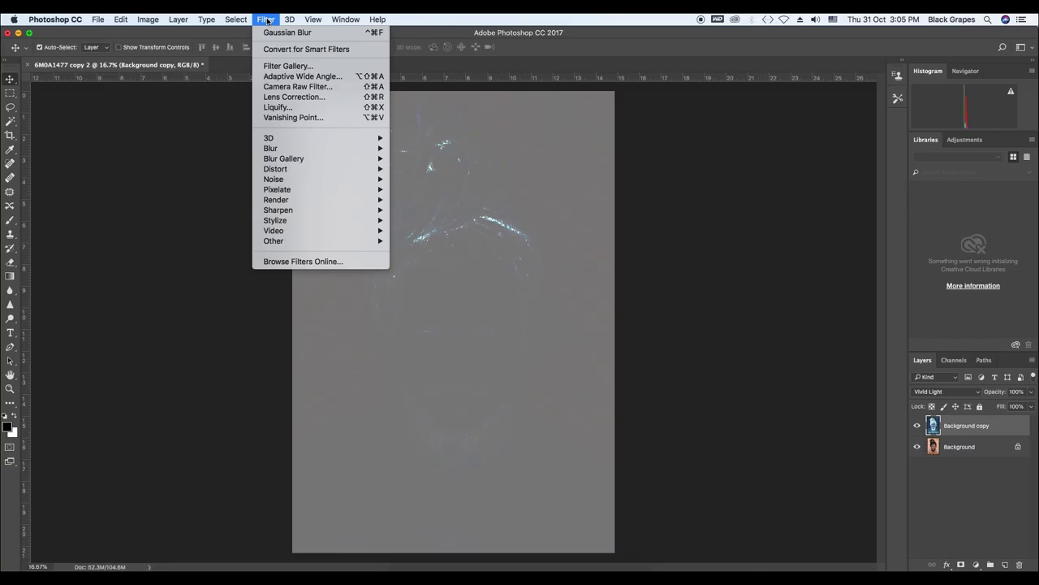
mouse_move(370, 240)
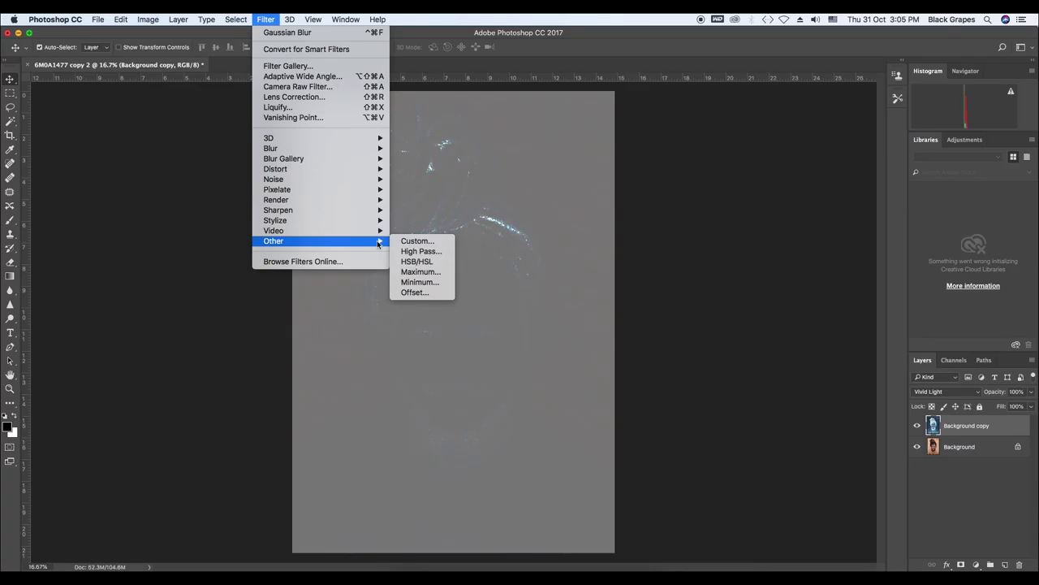
left_click(418, 252)
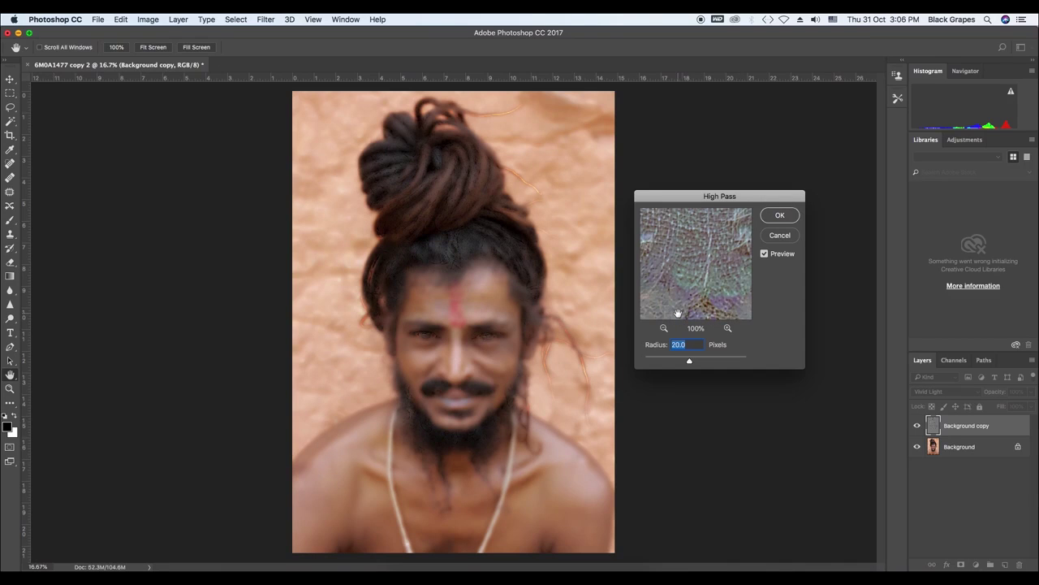
type("24")
type("0")
left_click(779, 216)
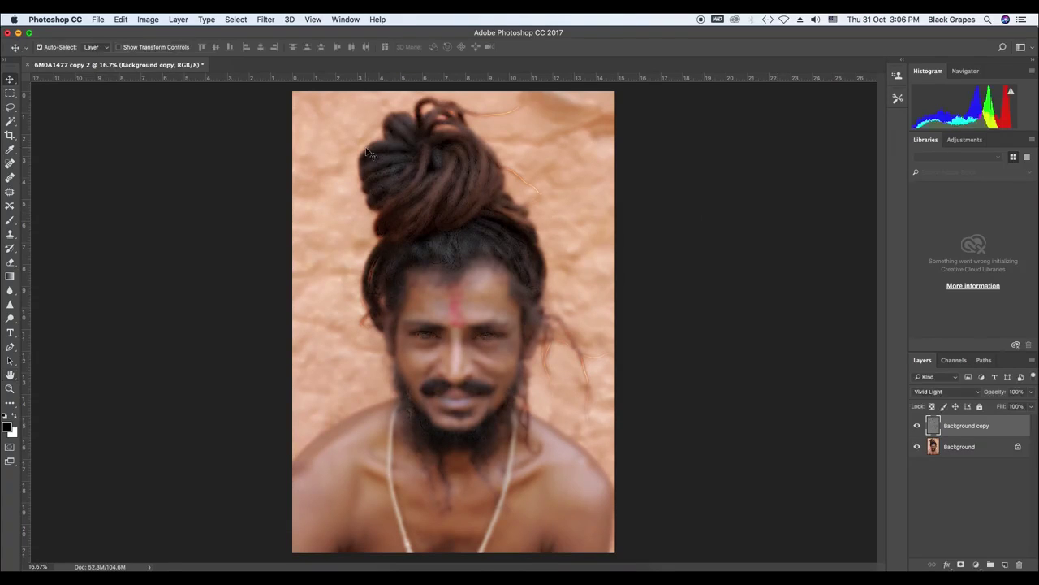
Step: Apply a Gaussian Blur with a 4-pixel radius to the Background copy layer
left_click(269, 19)
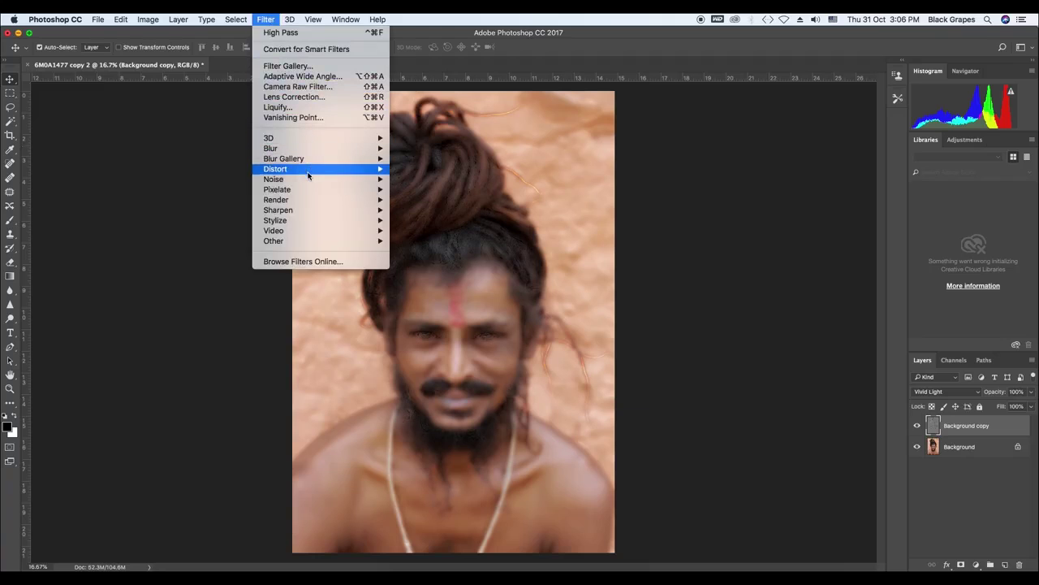
mouse_move(314, 222)
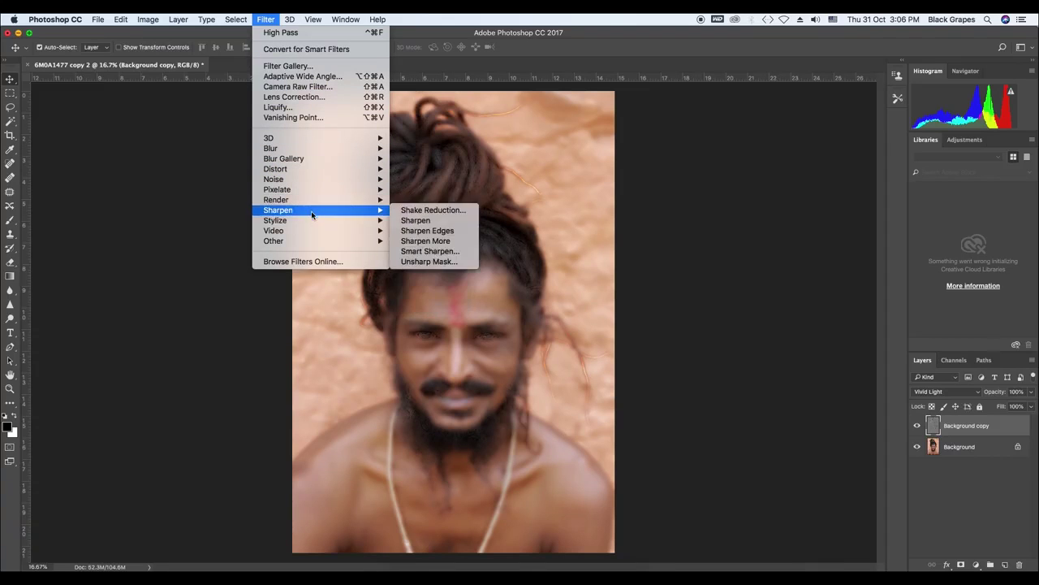
mouse_move(306, 150)
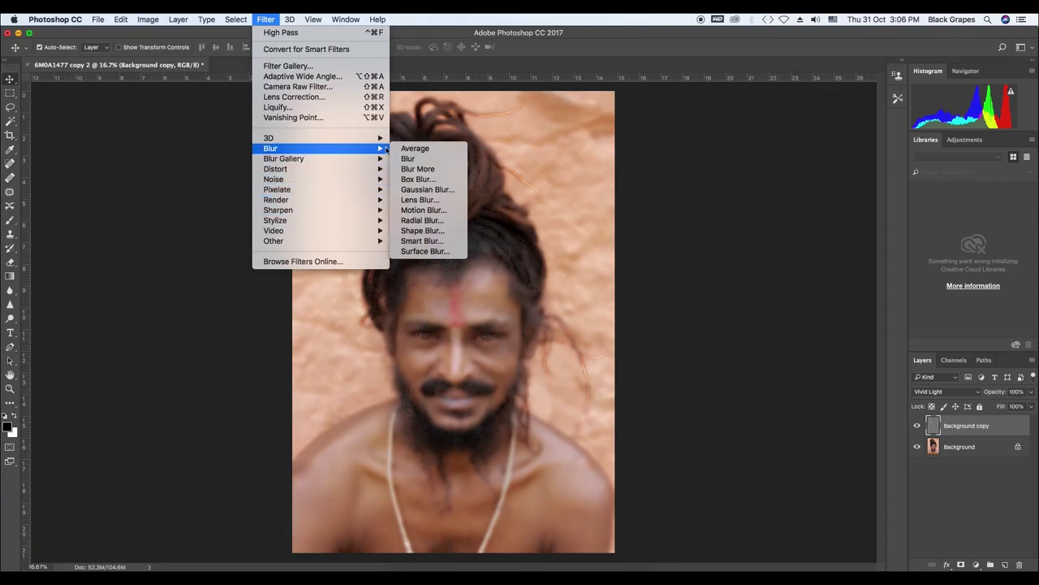
left_click(428, 190)
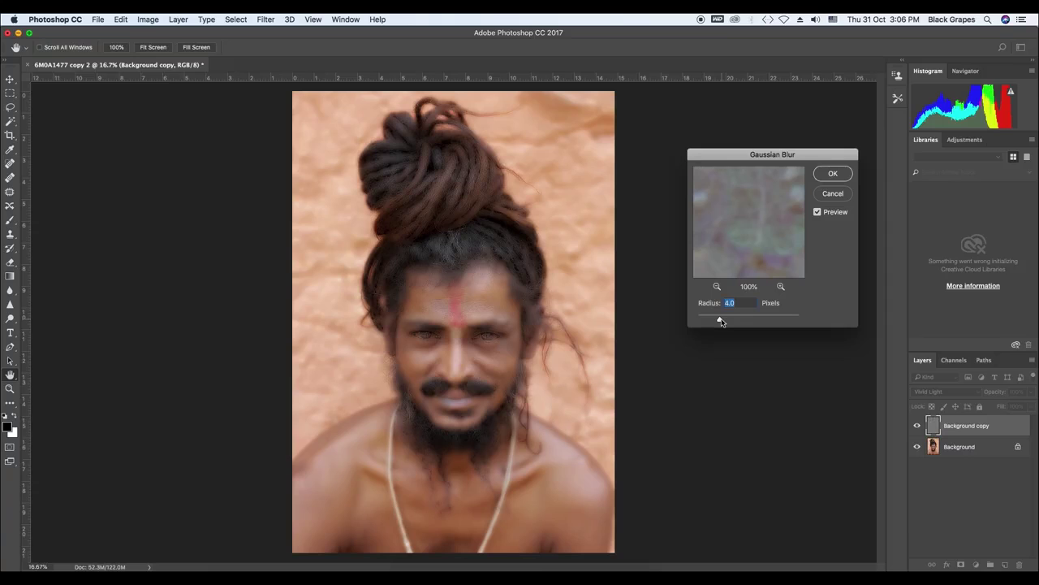
left_click_drag(719, 321, 713, 319)
type("4")
left_click(832, 173)
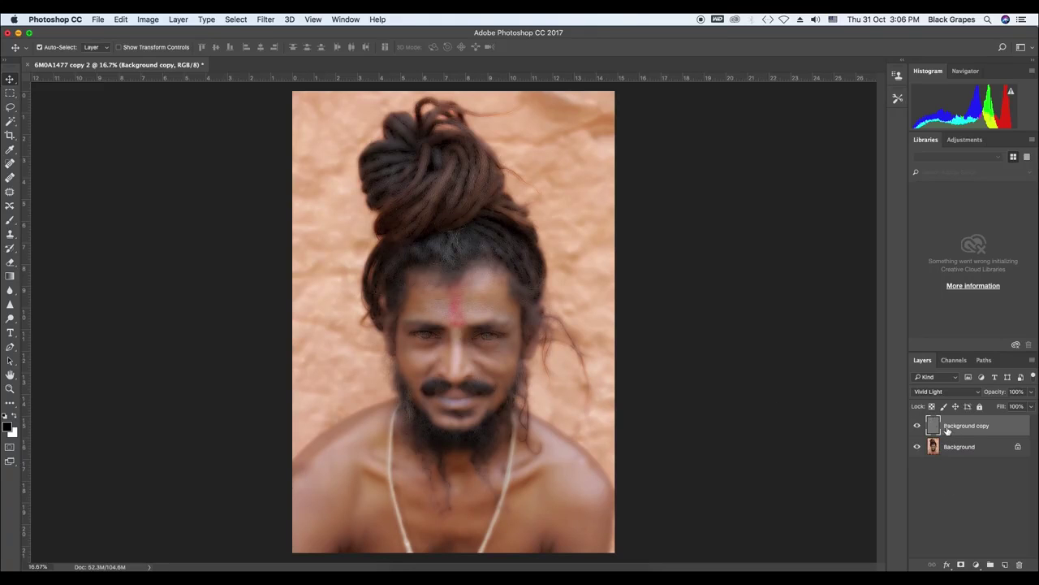
Step: Add a layer mask to the Background copy layer and fill it with black at 100% opacity
left_click(961, 564)
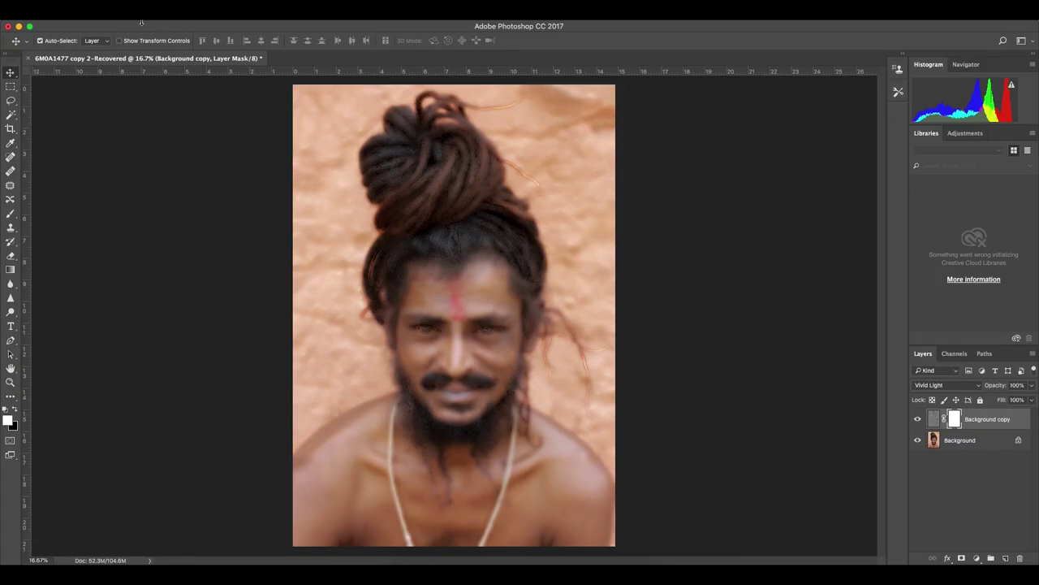
left_click(120, 13)
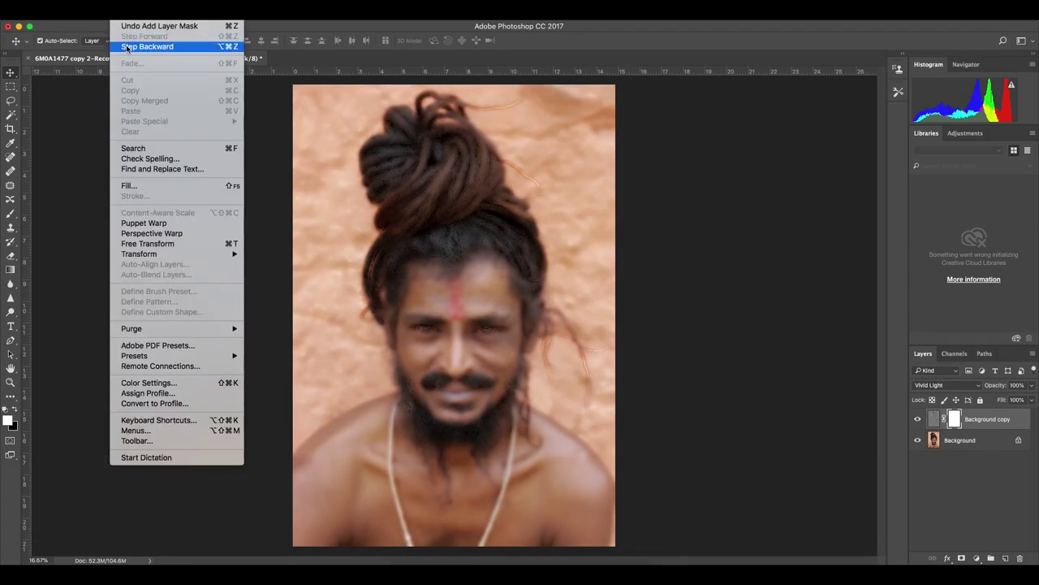
left_click(128, 186)
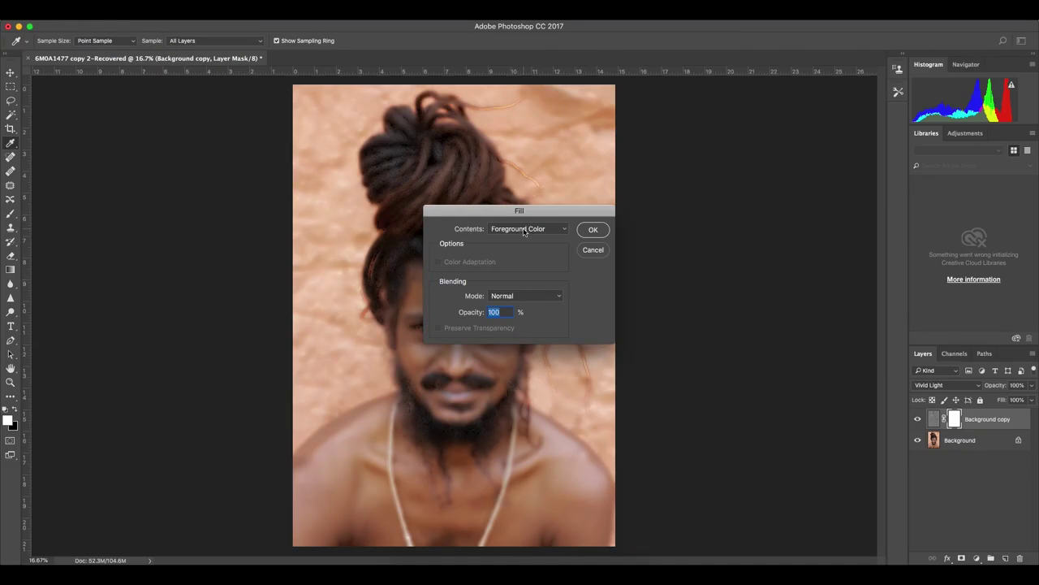
left_click(524, 232)
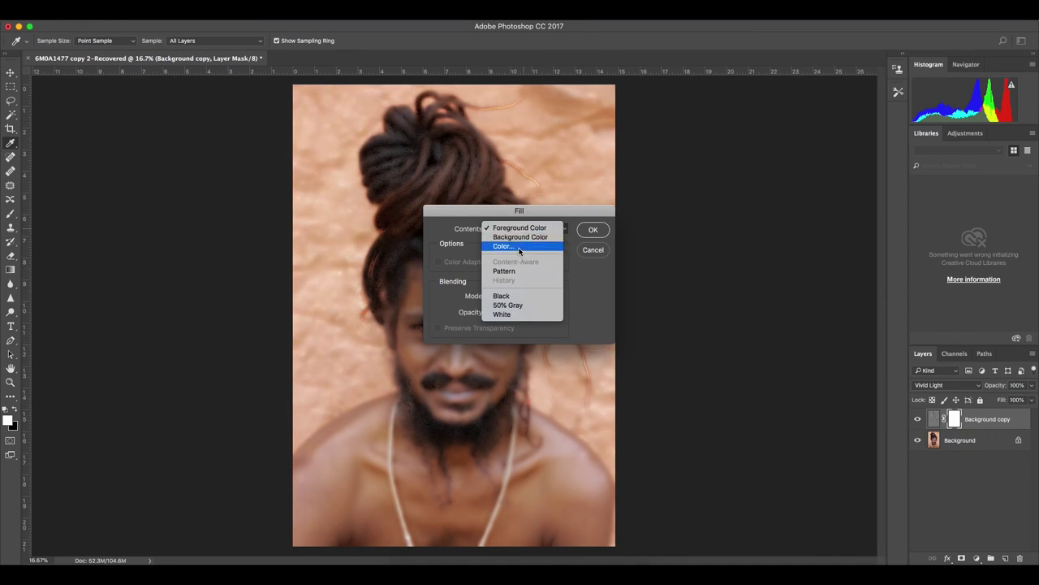
left_click(516, 298)
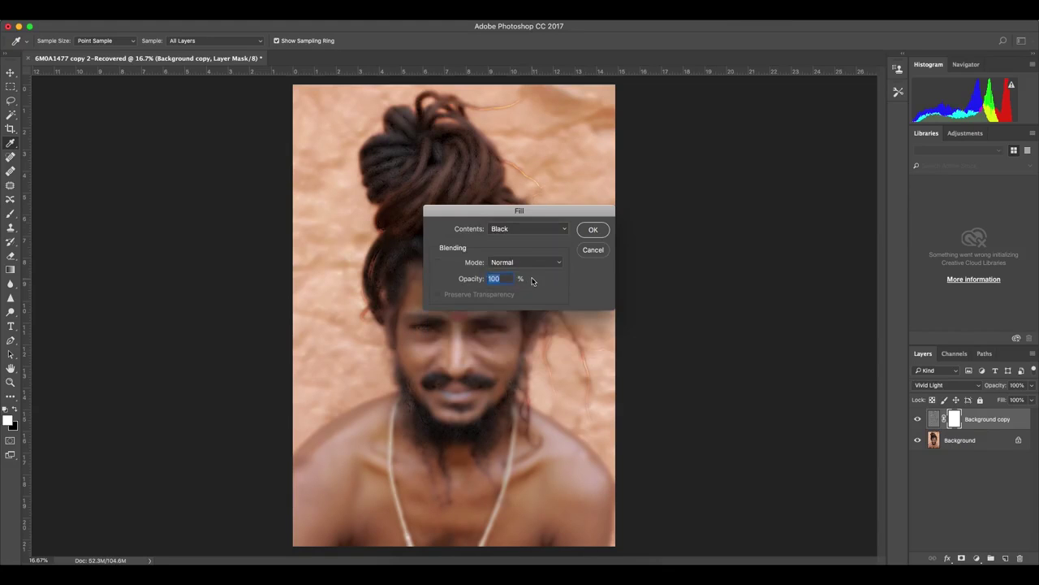
left_click(593, 230)
key("v")
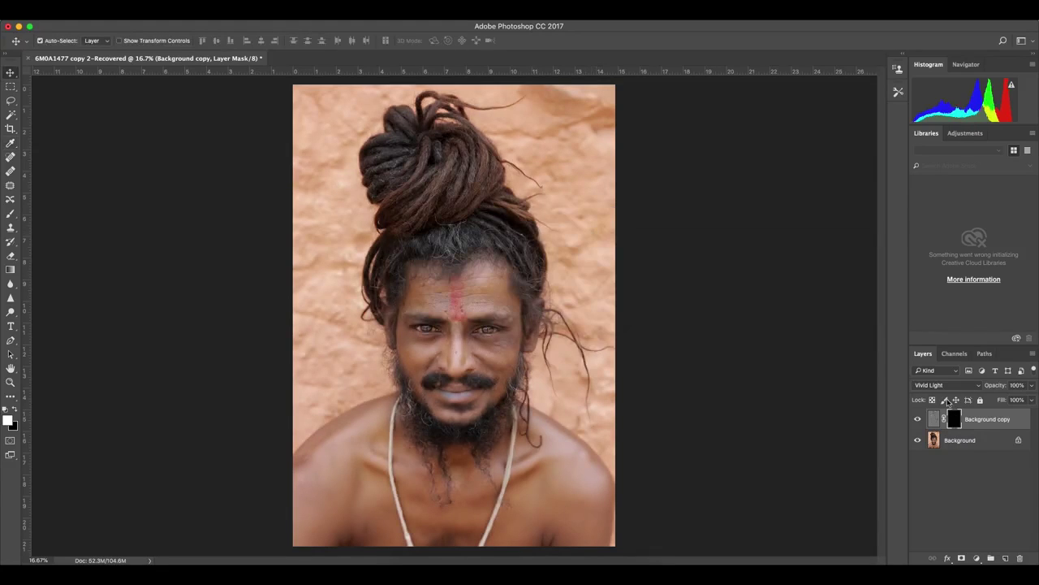
Step: Paint white on the mask over the middle of the forehead with a 400-pixel brush at 50% opacity
key("super")
scroll(422, 327, "up", 3)
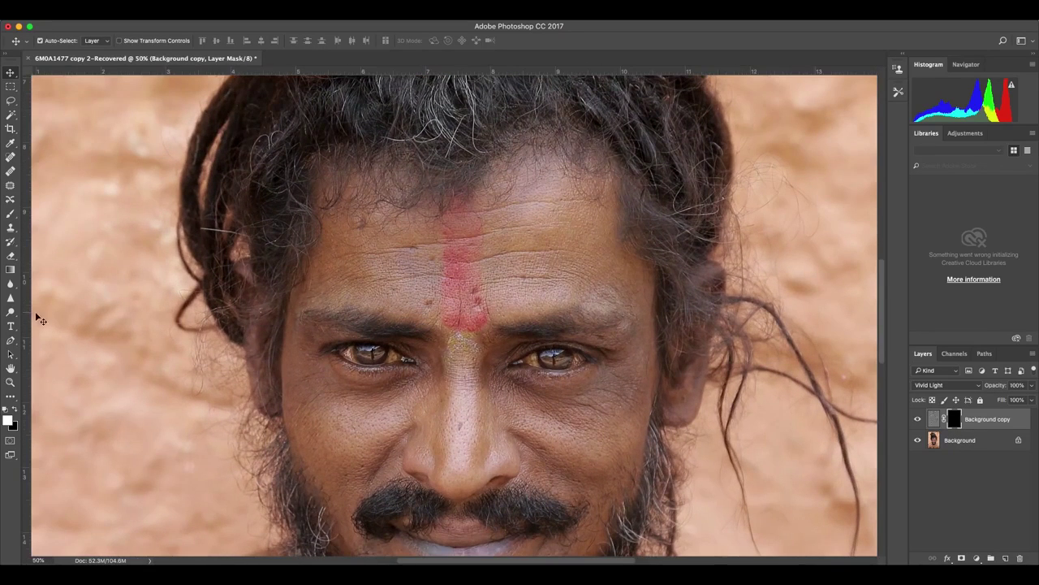
left_click(11, 215)
key("bracketleft")
key("bracketleft")
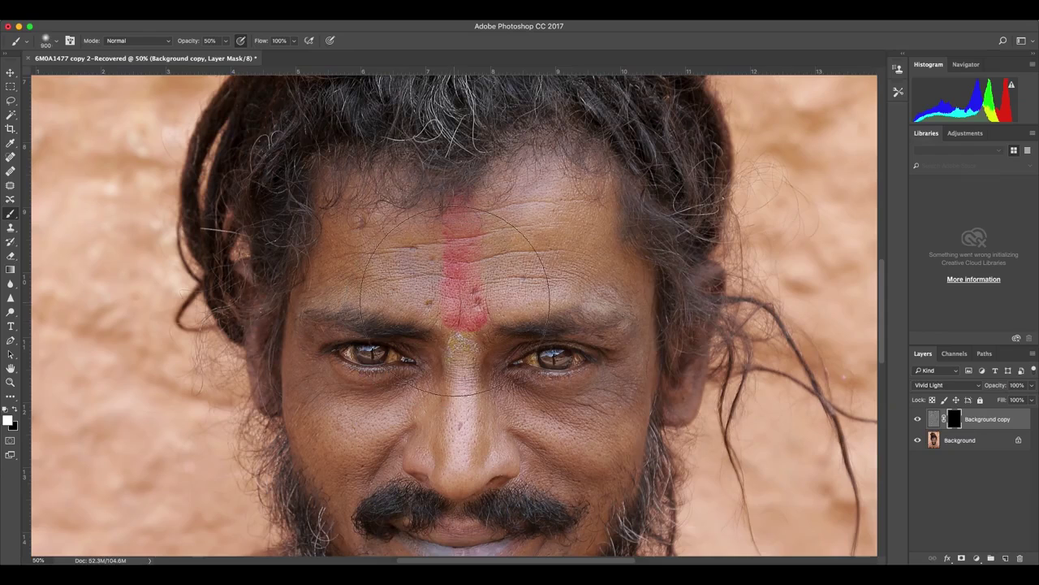
key("bracketleft")
key("bracketleft")
key("bracketleft")
key("bracketleft")
key("bracketleft")
key("bracketright")
mouse_move(457, 273)
left_mouse_down()
mouse_move(471, 255)
mouse_move(536, 243)
mouse_move(519, 235)
mouse_move(423, 257)
mouse_move(360, 252)
mouse_move(459, 274)
left_mouse_up()
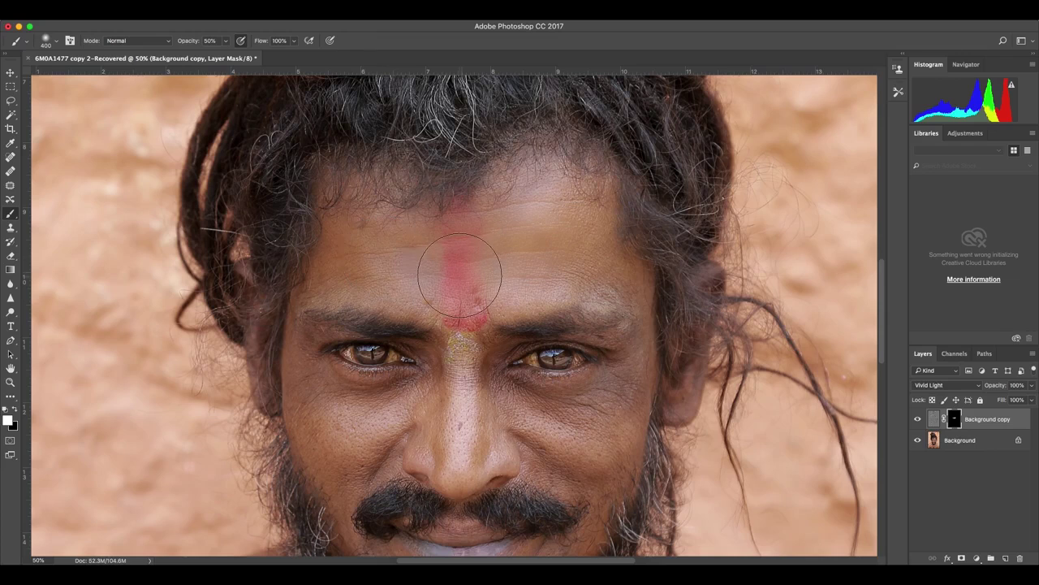
Step: Reduce the brush to 150 pixels in stages and paint the mask white over the side of the forehead, under the eyes and across the cheeks
key("bracketleft")
key("bracketleft")
key("bracketleft")
mouse_move(584, 227)
left_mouse_down()
mouse_move(606, 259)
mouse_move(607, 288)
mouse_move(591, 286)
mouse_move(620, 278)
left_mouse_up()
key("bracketleft")
key("bracketleft")
mouse_move(631, 375)
left_mouse_down()
mouse_move(606, 407)
mouse_move(613, 382)
mouse_move(584, 407)
mouse_move(512, 393)
mouse_move(532, 404)
mouse_move(599, 407)
mouse_move(631, 368)
mouse_move(533, 405)
mouse_move(501, 382)
mouse_move(496, 351)
mouse_move(466, 367)
mouse_move(460, 314)
mouse_move(465, 373)
mouse_move(460, 310)
mouse_move(460, 329)
mouse_move(490, 297)
mouse_move(613, 298)
mouse_move(633, 286)
mouse_move(475, 258)
mouse_move(395, 294)
mouse_move(307, 288)
mouse_move(450, 296)
mouse_move(429, 304)
mouse_move(445, 320)
mouse_move(447, 365)
mouse_move(434, 362)
mouse_move(424, 386)
mouse_move(355, 393)
mouse_move(311, 371)
mouse_move(329, 388)
mouse_move(297, 341)
mouse_move(303, 414)
left_mouse_up()
scroll(378, 435, "down", 2)
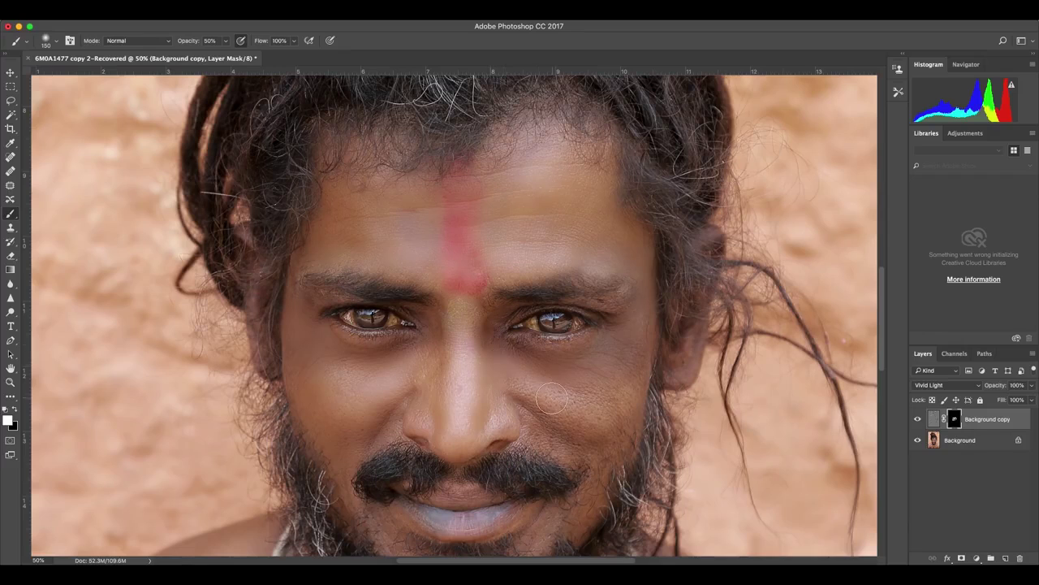
Step: Smooth the lower cheek and the skin between moustache and beard by painting the mask with a brush of 150 pixels or smaller
left_click_drag(613, 406, 603, 434)
scroll(557, 430, "down", 3)
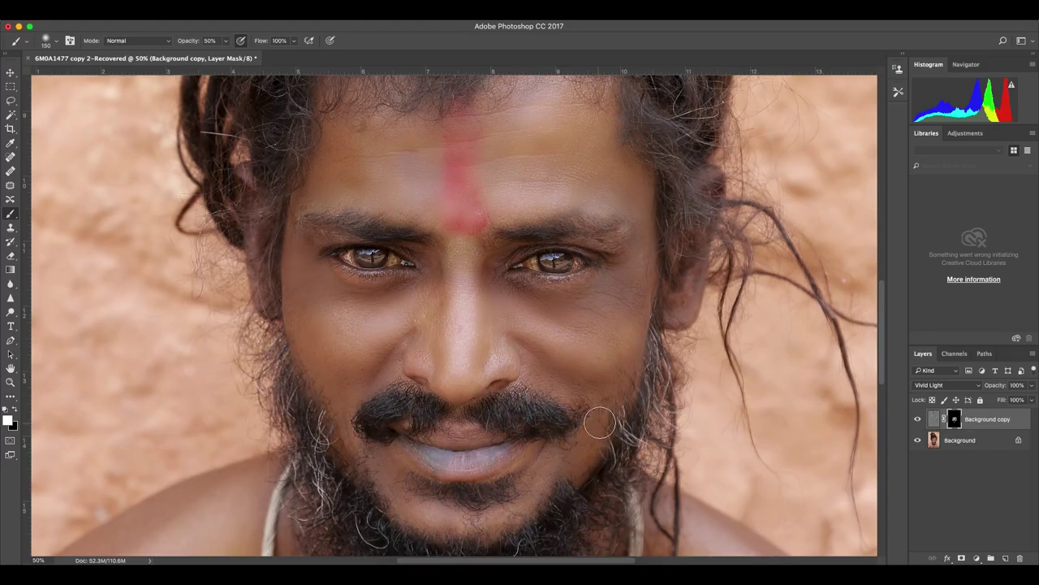
key("bracketleft")
key("bracketleft")
key("bracketleft")
key("bracketleft")
Step: Enlarge the brush to 250 pixels and paint the mask white over the upper forehead along the hairline and temples
key("bracketright")
key("bracketright")
key("bracketright")
key("bracketright")
scroll(396, 307, "up", 2)
scroll(399, 325, "up", 4)
key("bracketright")
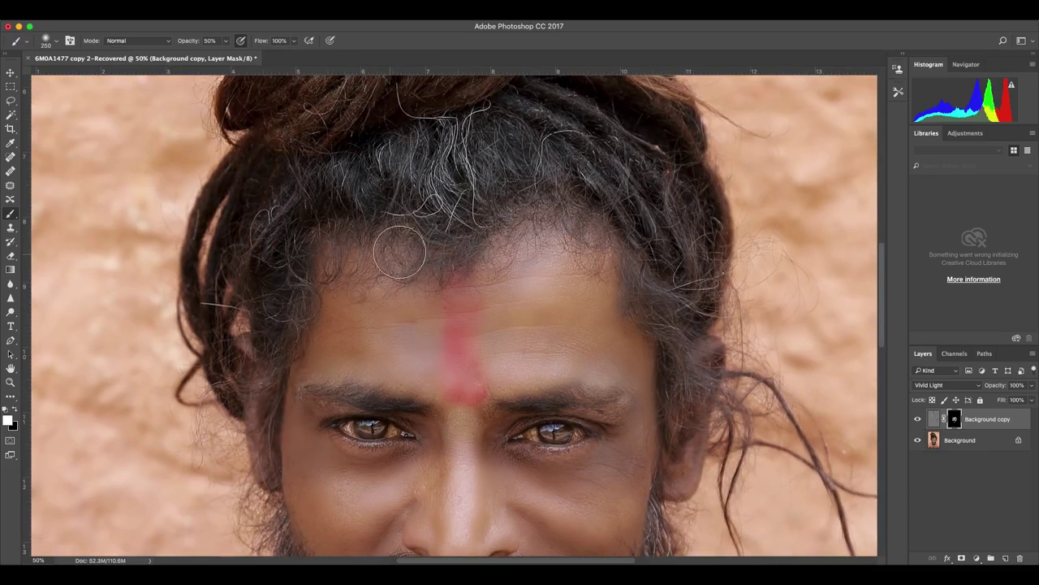
mouse_move(404, 251)
left_mouse_down()
mouse_move(512, 250)
mouse_move(583, 227)
mouse_move(647, 298)
mouse_move(632, 325)
mouse_move(648, 372)
left_mouse_up()
mouse_move(336, 294)
left_mouse_down()
mouse_move(326, 320)
mouse_move(320, 263)
mouse_move(399, 327)
mouse_move(426, 316)
left_mouse_up()
Step: Refine the smoothing on the cheeks and lower face, reducing the mask brush to 125 pixels
scroll(426, 316, "down", 3)
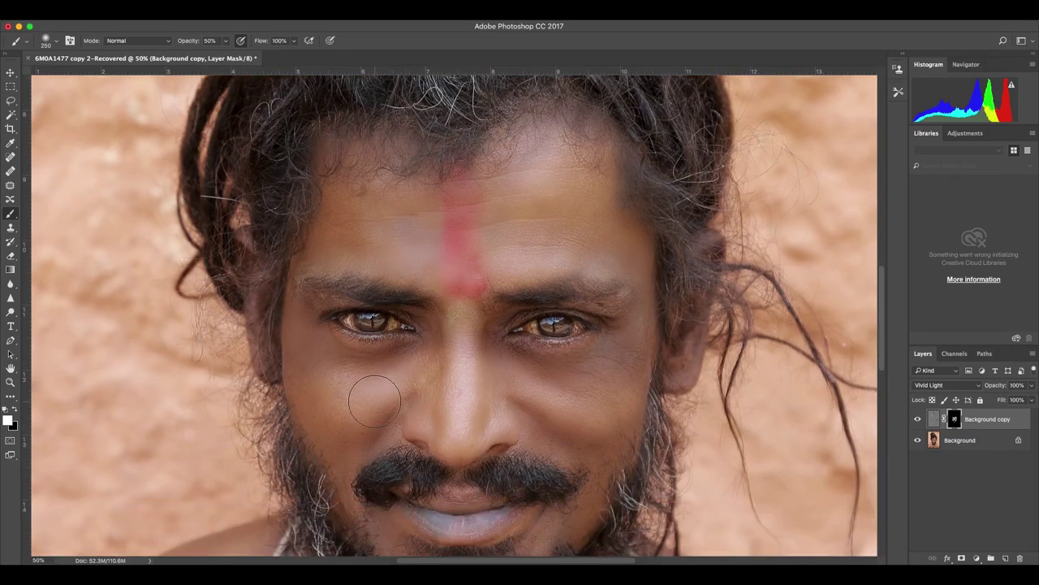
key("bracketright")
key("bracketright")
key("bracketleft")
key("bracketleft")
key("bracketleft")
key("bracketleft")
key("bracketleft")
scroll(582, 411, "down", 3)
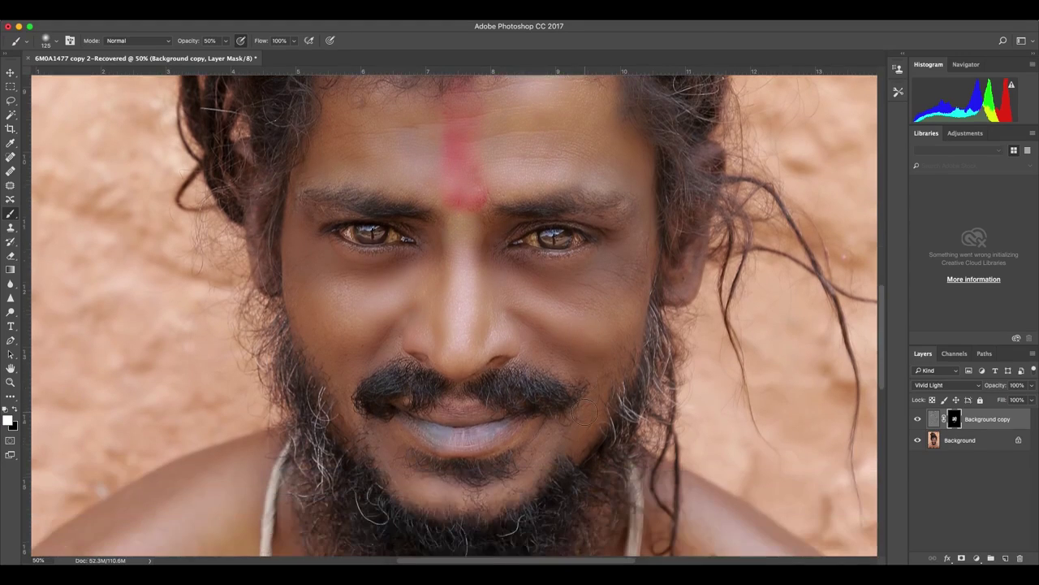
scroll(584, 407, "up", 2)
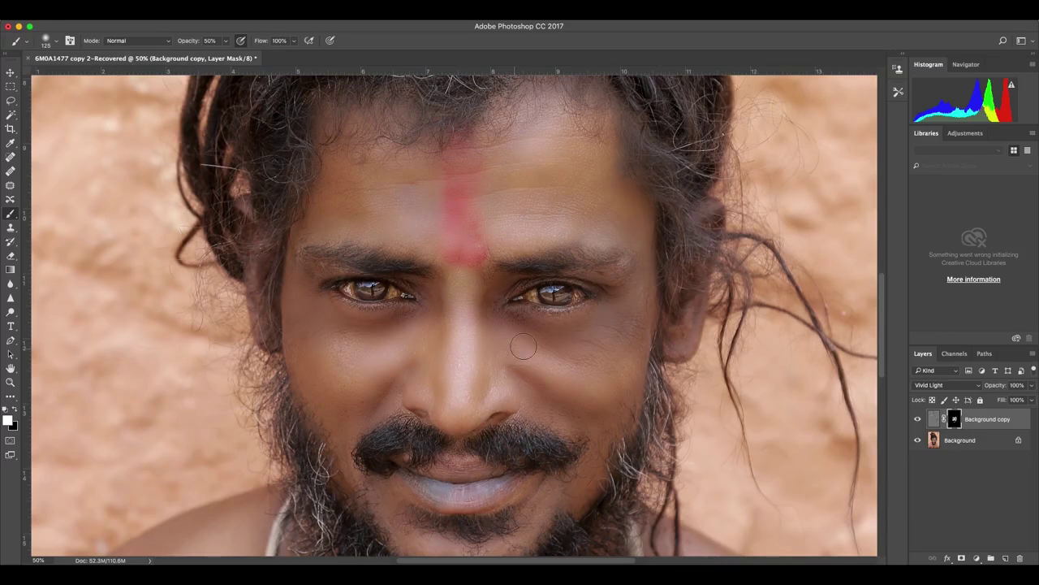
Step: Lower the Background copy layer's opacity slightly, then deselect the layer and show the whole portrait
left_click(1032, 386)
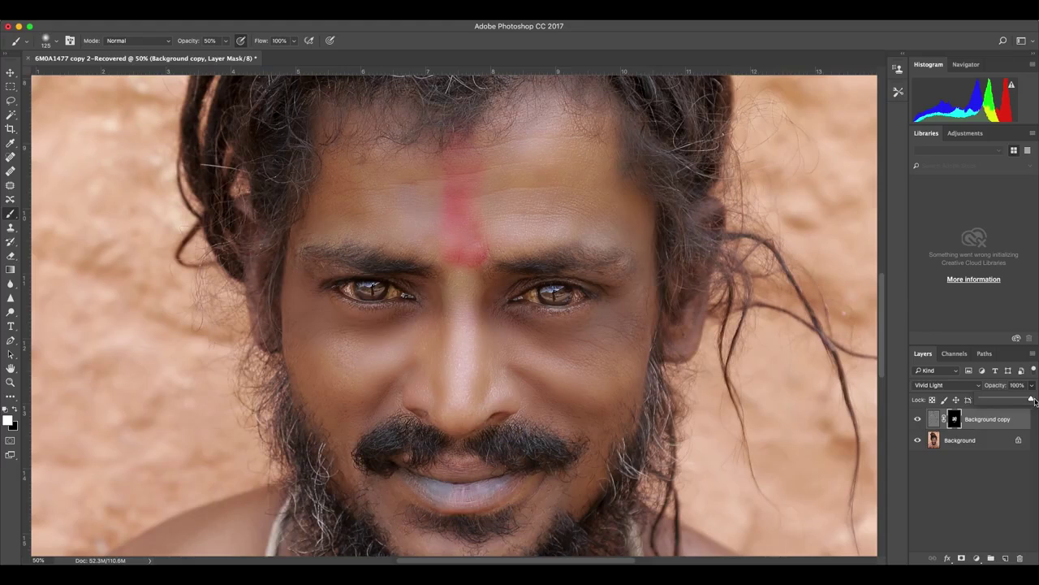
left_click_drag(1032, 400, 1029, 400)
left_click(1016, 385)
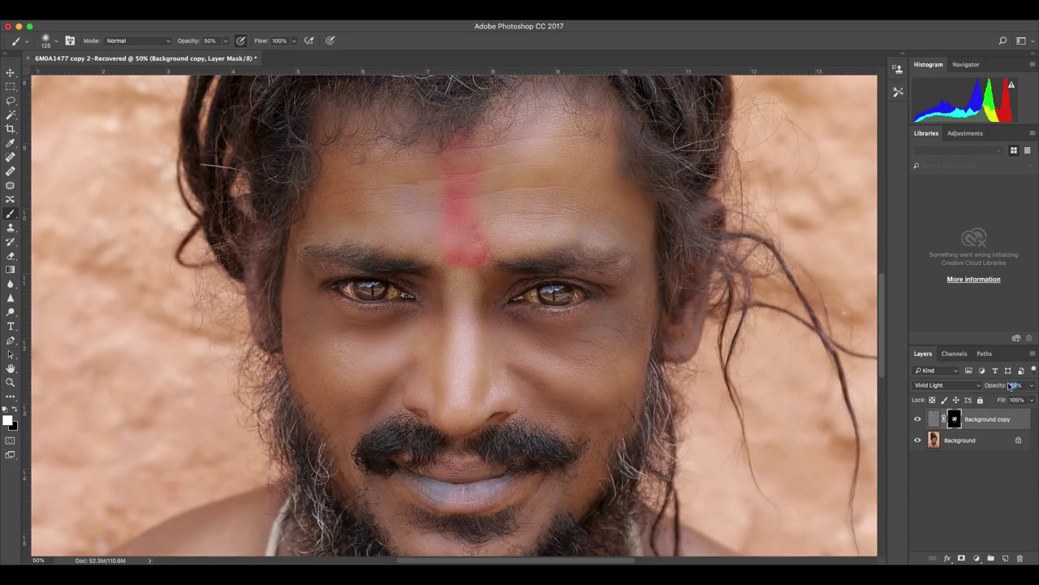
left_click(956, 467)
key("super+minus")
key("super+minus")
key("super+minus")
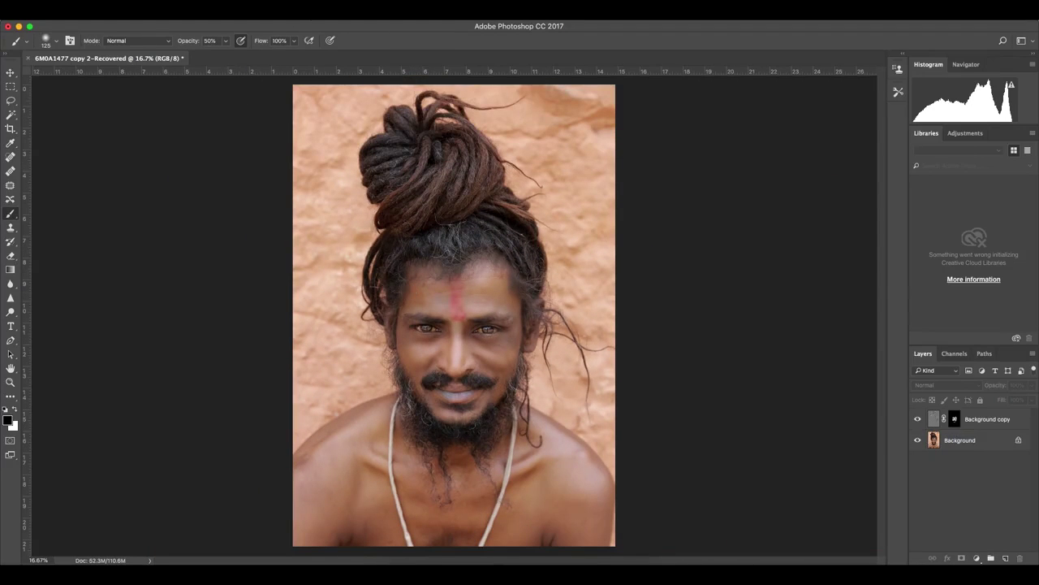
Step: Open the document history and compare the initial snapshot with the first Brush Tool state
left_click(311, 1)
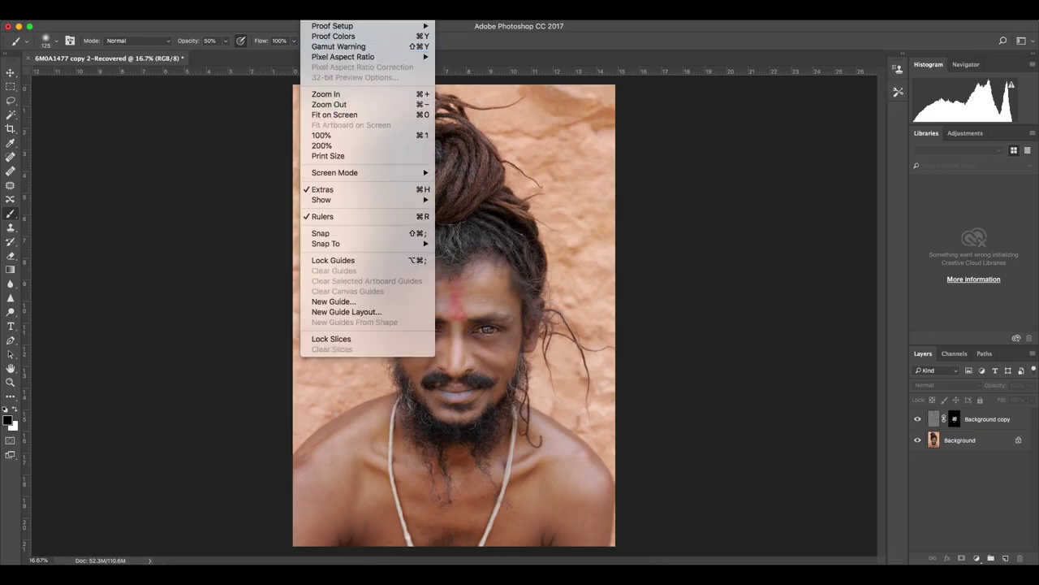
left_click(342, 1)
left_click(353, 213)
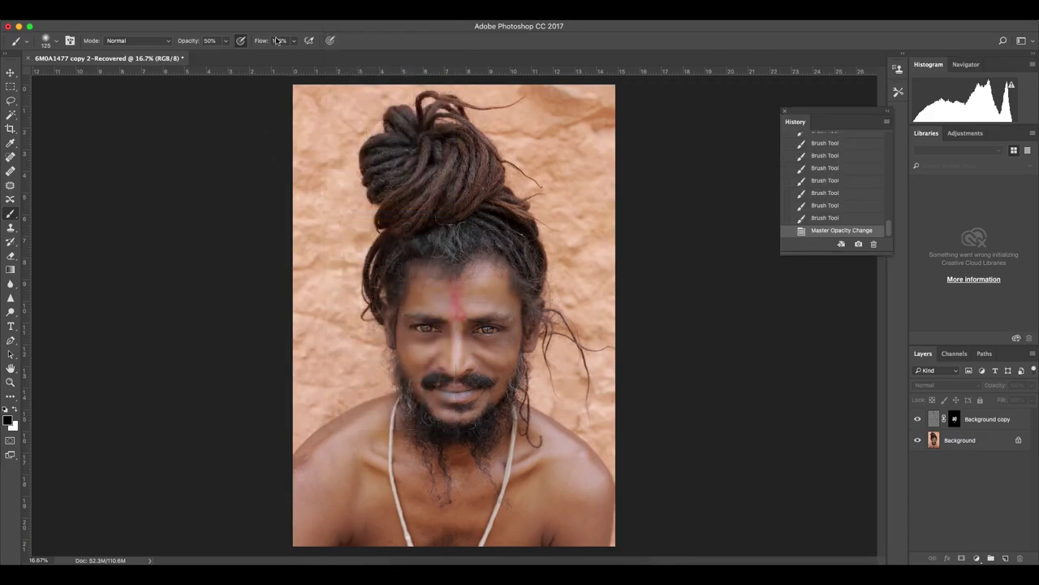
scroll(812, 215, "up", 8)
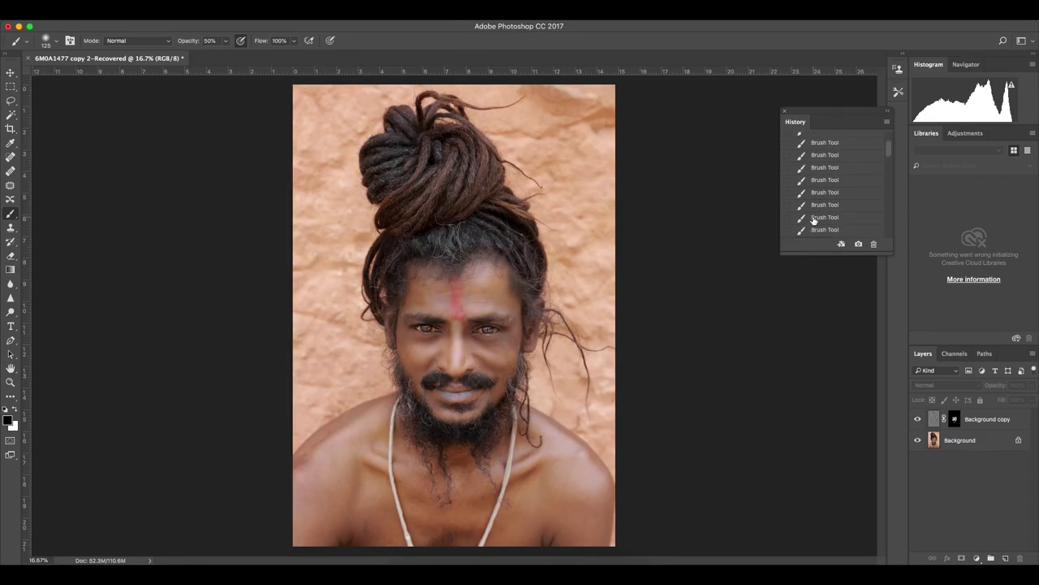
left_click(804, 143)
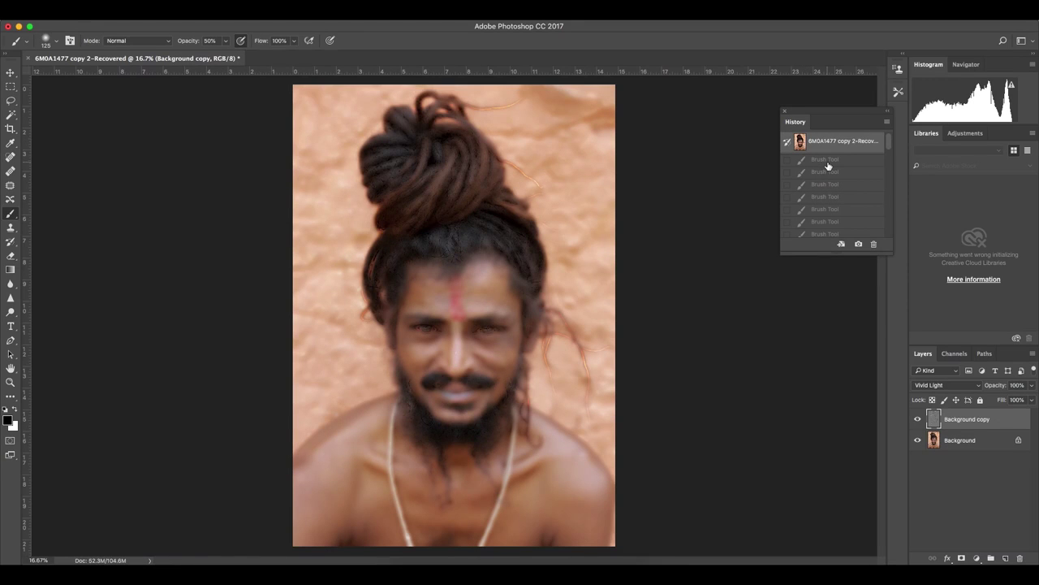
left_click(826, 160)
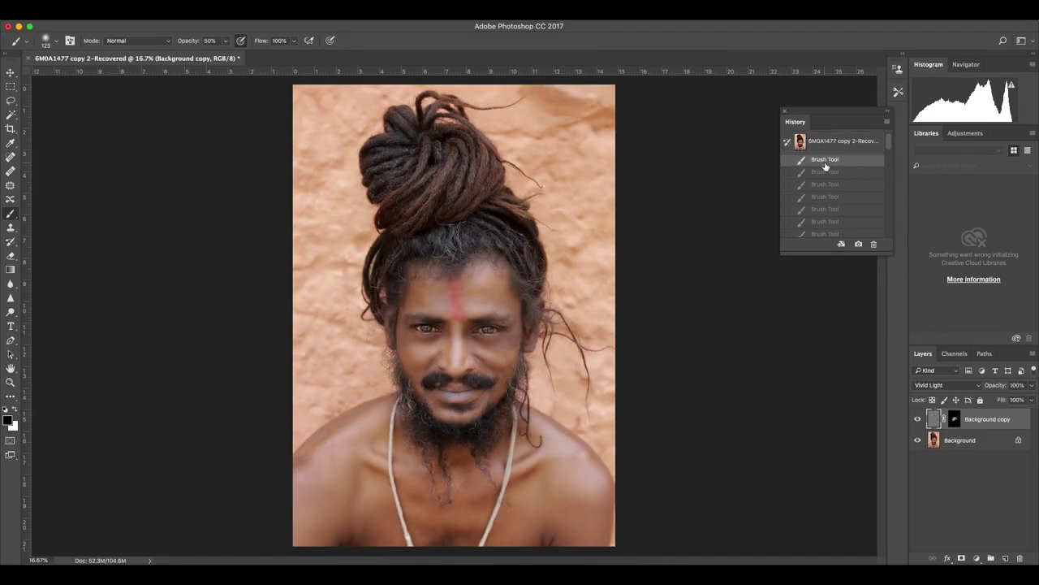